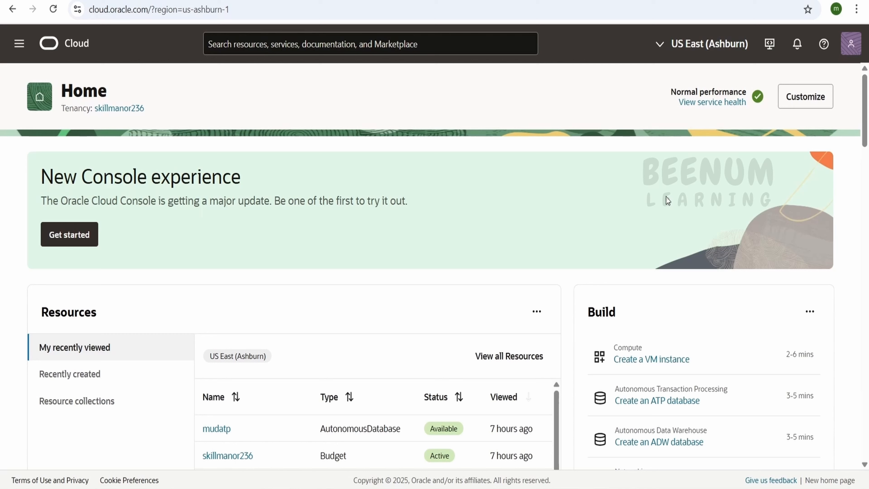
Open the API keys section of the signed-in user's own profile
left_click(846, 51)
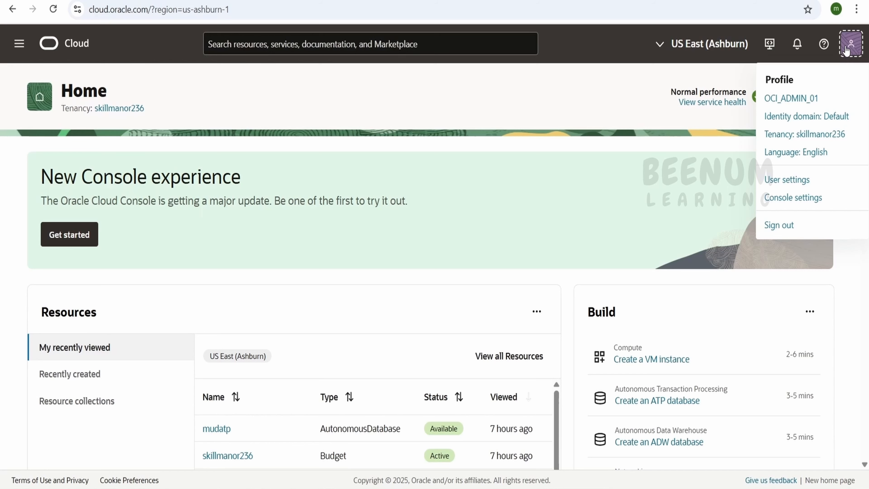
left_click(797, 105)
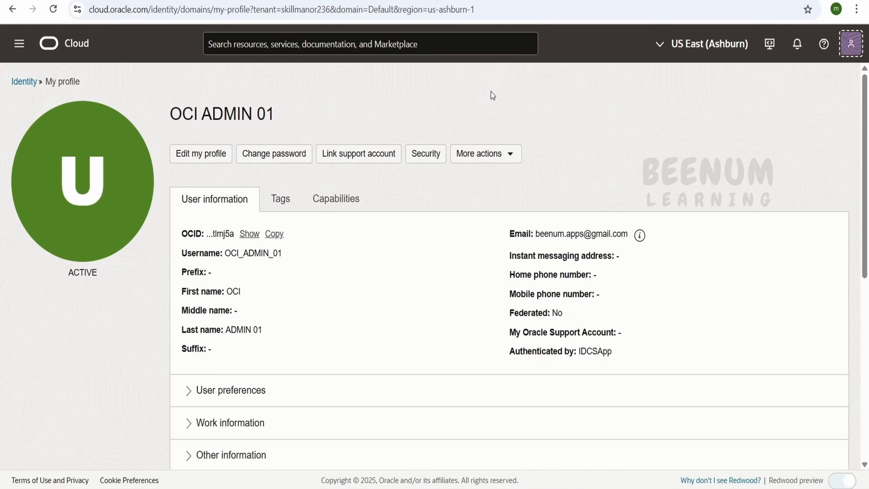
scroll(494, 92, "down", 4)
scroll(494, 96, "down", 3)
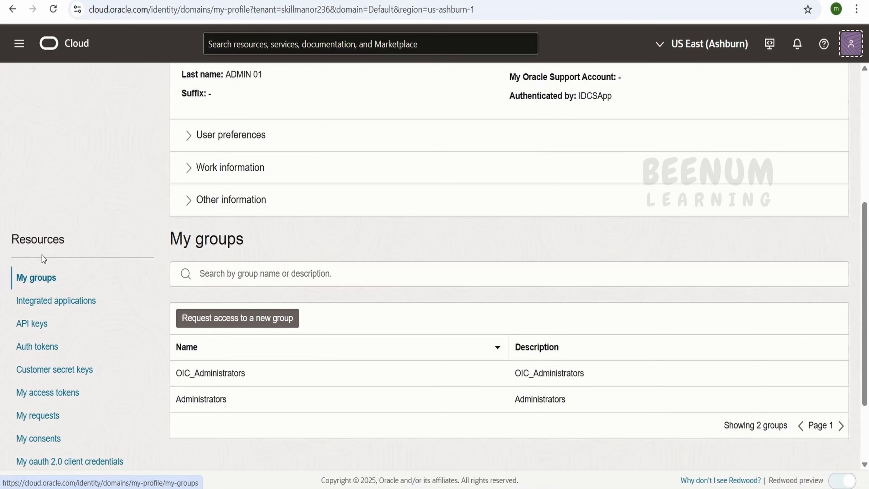
left_click(38, 329)
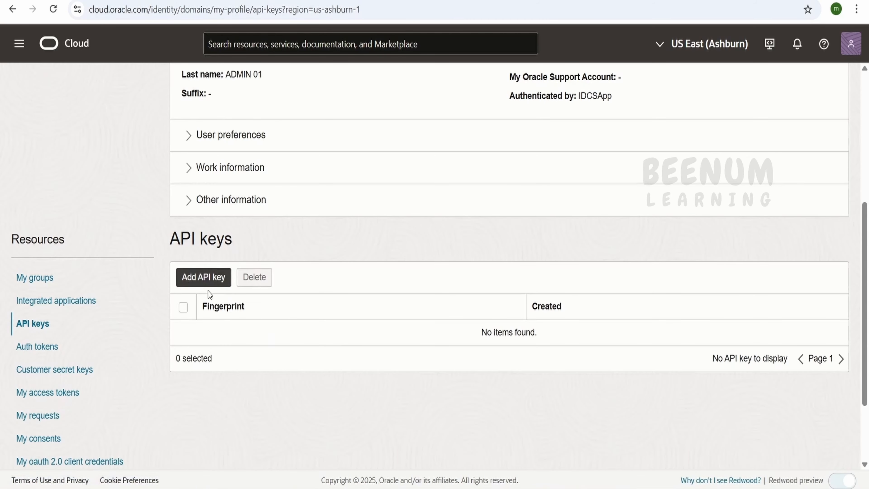
Generate a new API key pair, download both the private and public key files, and add the key to the profile
left_click(210, 287)
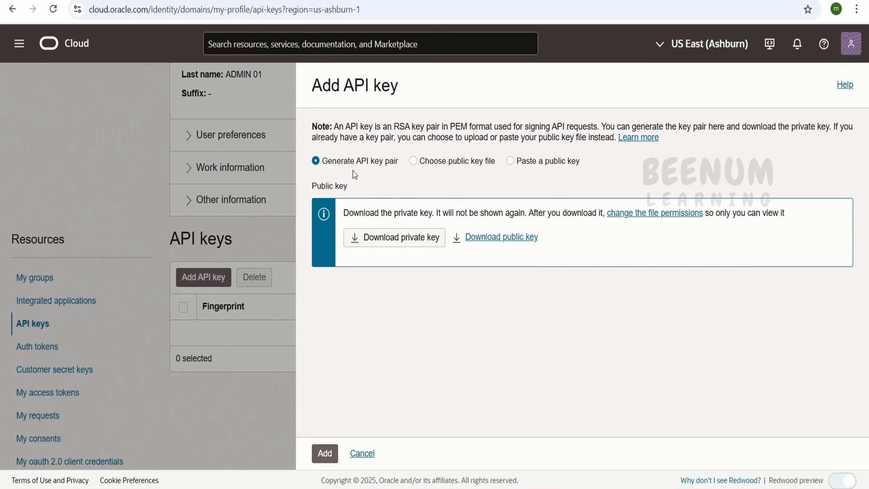
left_click(394, 245)
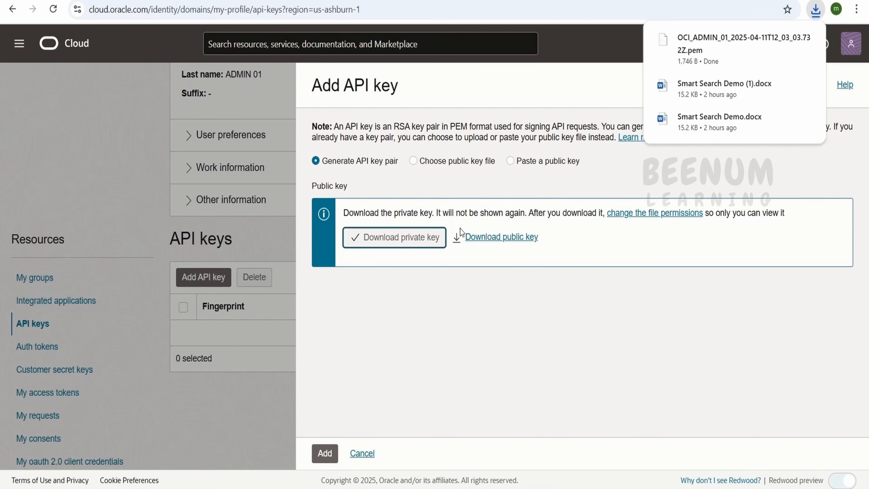
left_click(499, 239)
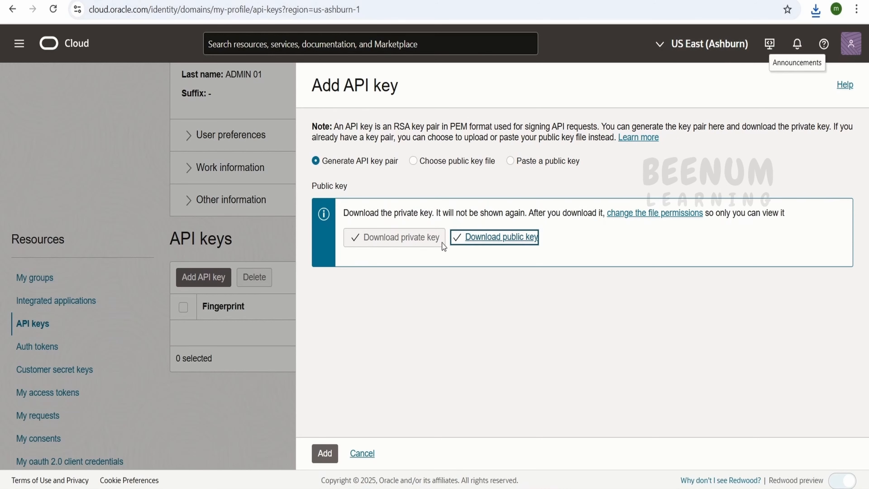
left_click(328, 459)
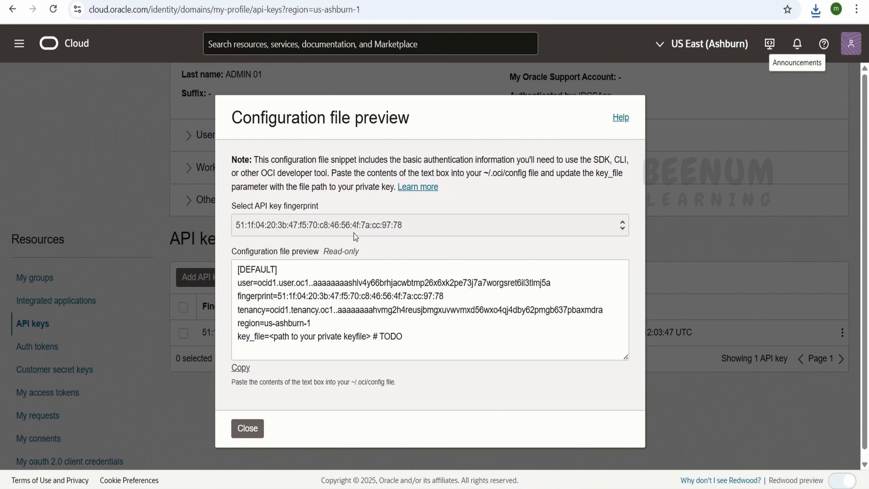
Copy the full configuration file preview snippet and paste it into an empty document in Notepad++
triple_click(360, 227)
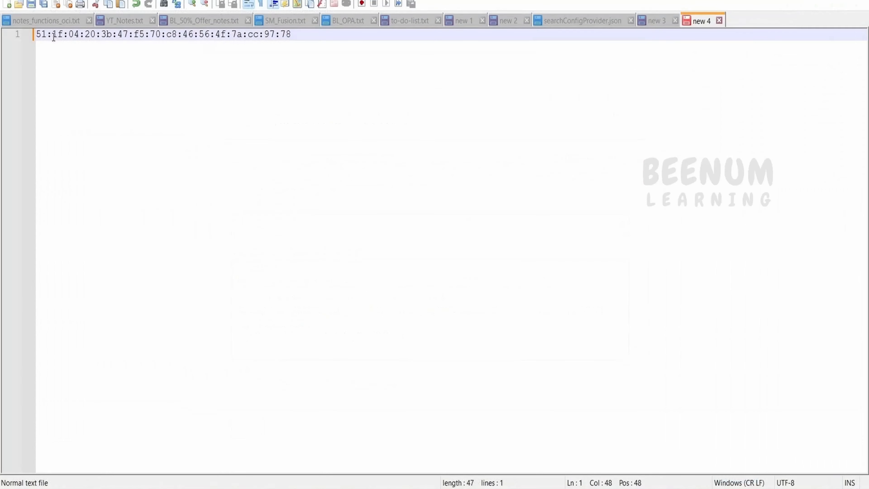
key("ctrl+a")
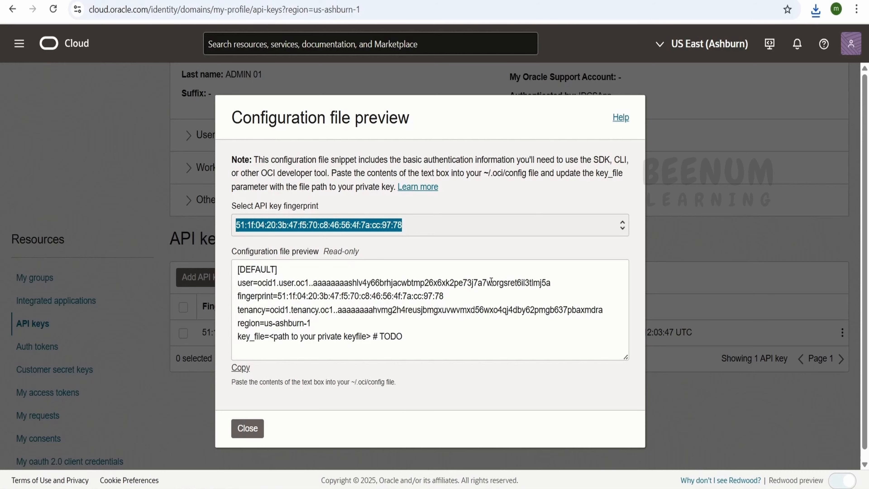
left_click(242, 370)
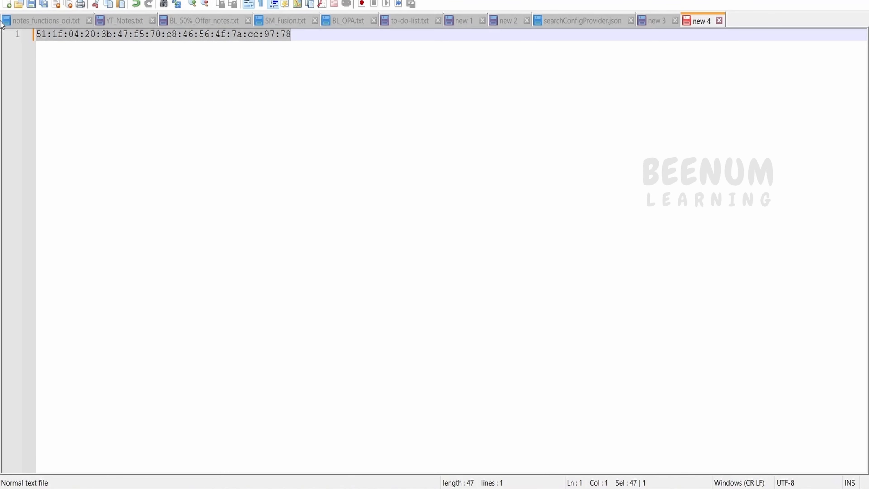
key("ctrl+v")
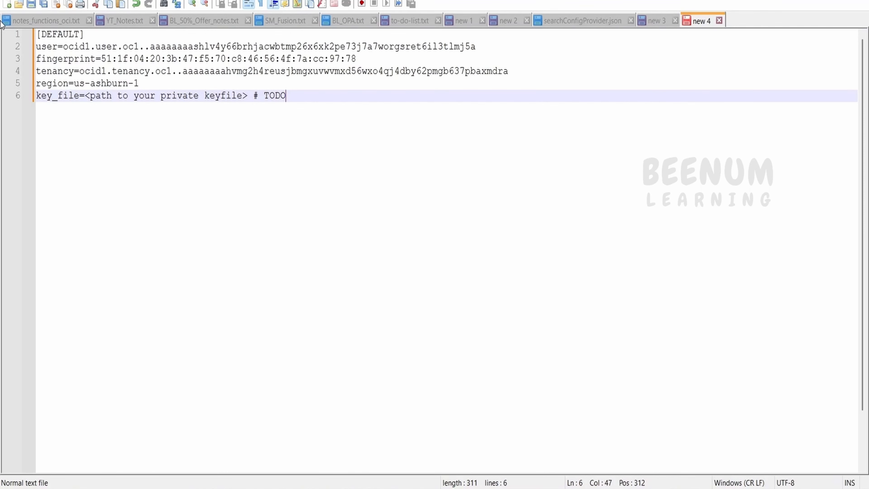
Review the pasted snippet's profile entries and key_file placeholder, and check the browser's recent downloads for the private key file it must point to
double_click(56, 34)
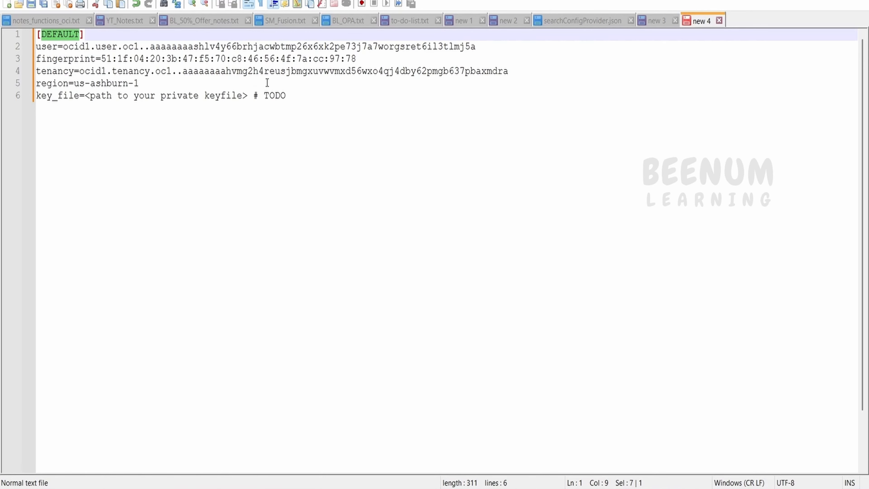
left_click_drag(287, 96, 30, 51)
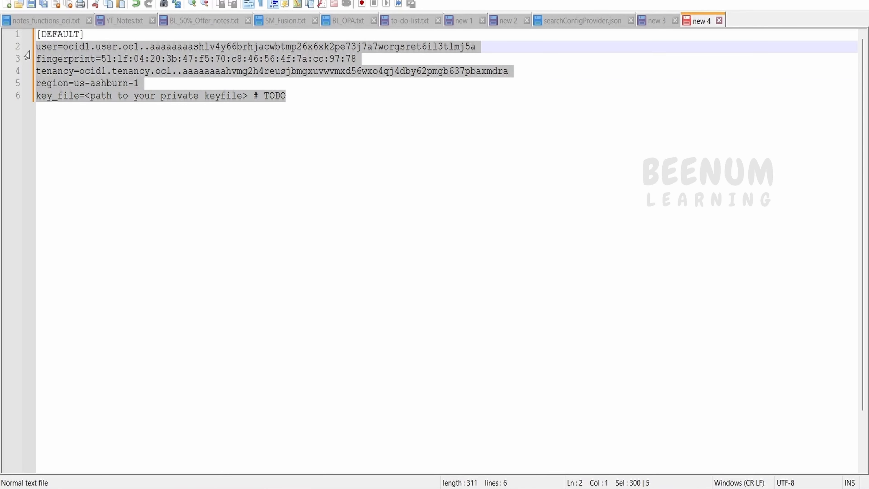
left_click(286, 96)
left_click_drag(301, 97, 87, 96)
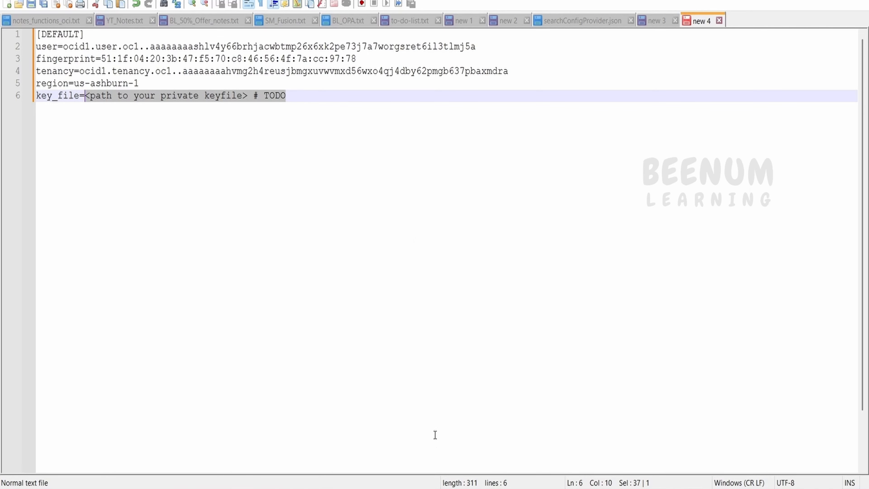
key("alt+Tab")
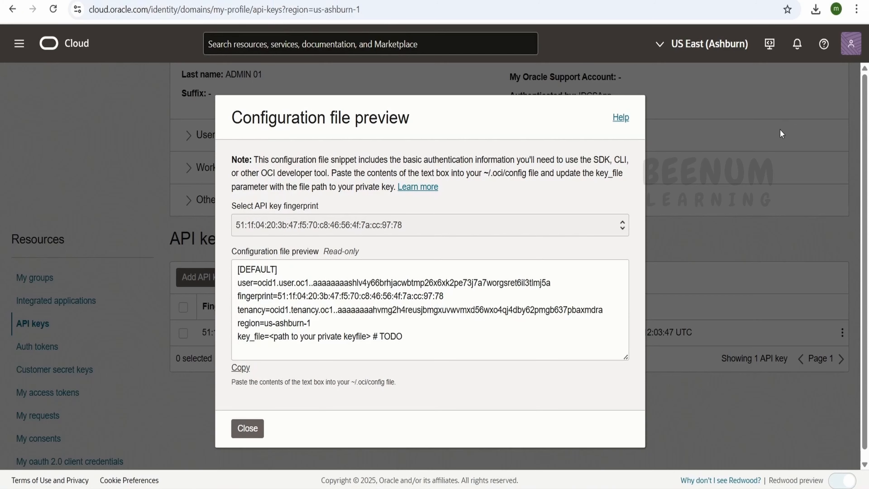
left_click(815, 9)
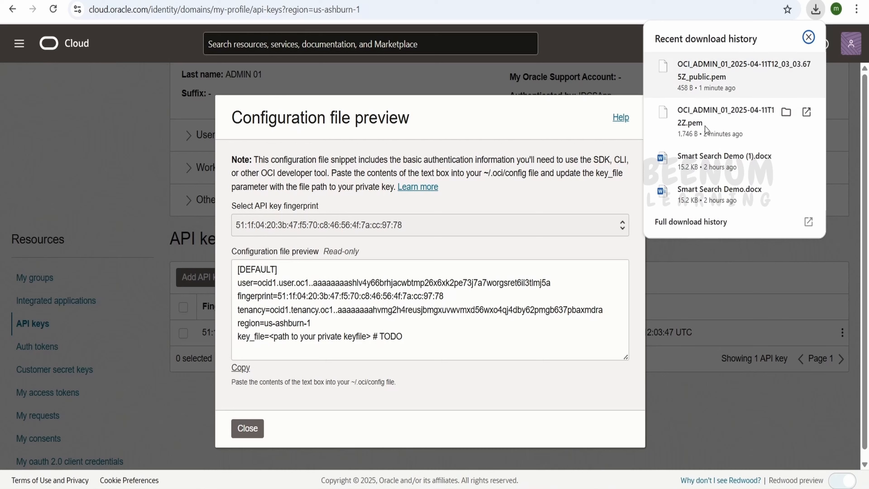
key("alt+Tab")
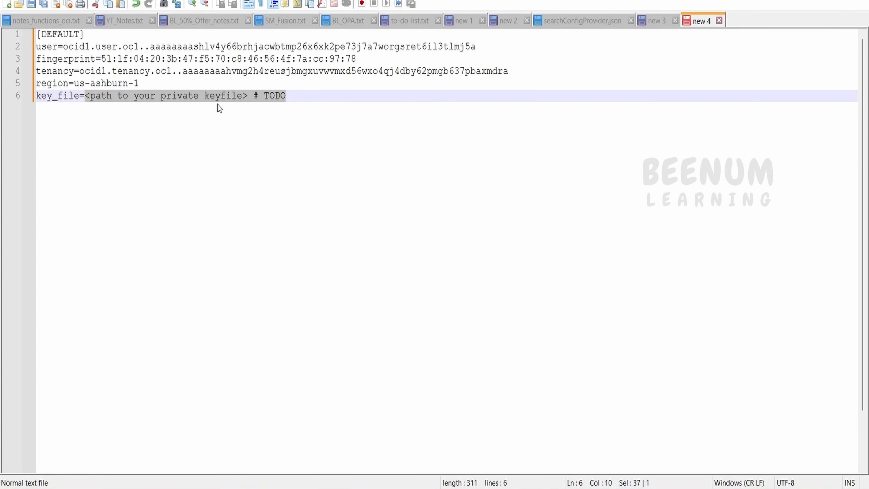
left_click(289, 85)
left_click_drag(289, 96, 83, 93)
Save the snippet as a file named config with the file type set to All types
left_click(30, 4)
left_click(214, 227)
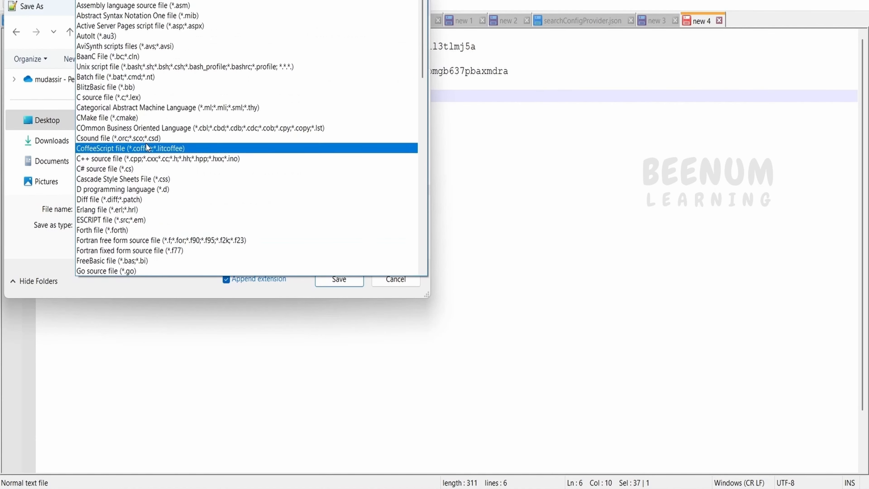
left_click(113, 6)
left_click(113, 208)
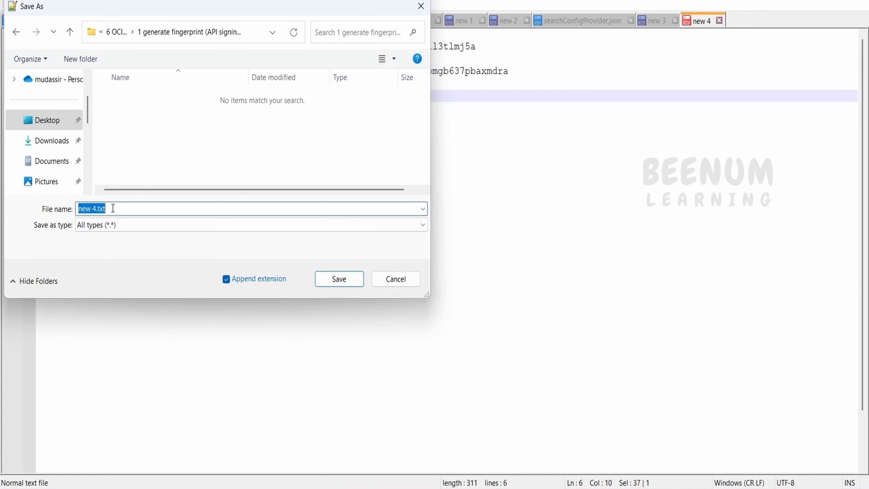
type("config")
left_click(356, 283)
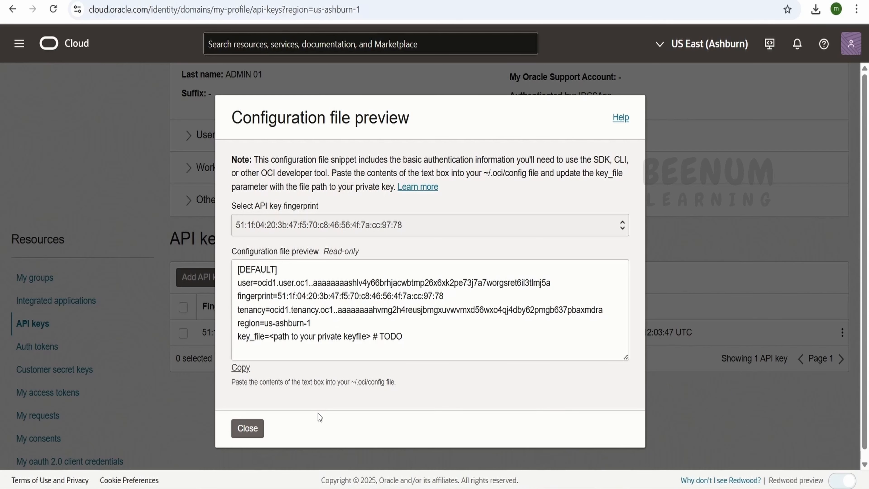
Return to the Oracle Cloud console, close the configuration file preview and check the new key's fingerprint in the API keys list
left_click(256, 436)
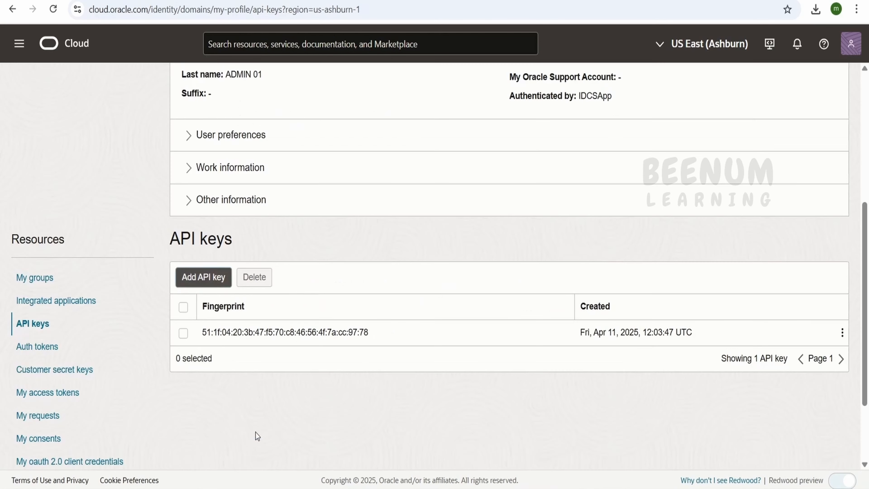
left_click_drag(202, 331, 370, 327)
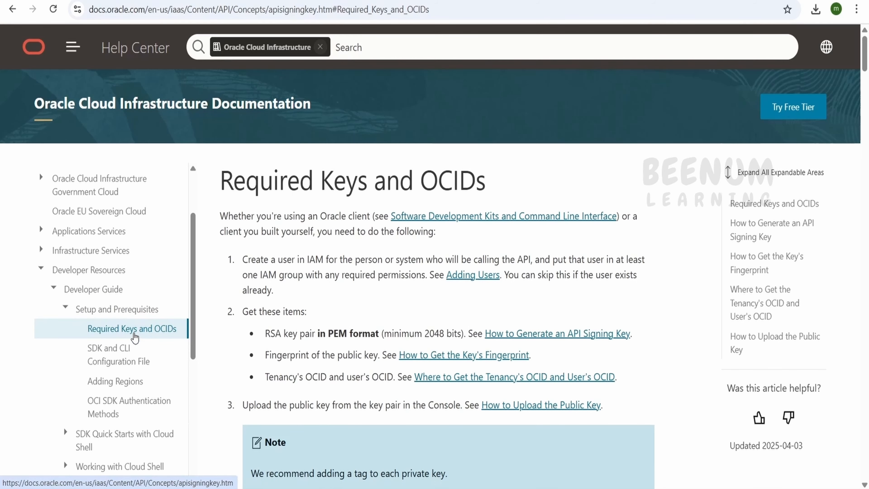
Read the Required Keys and OCIDs documentation on generating and uploading an API signing key, including the ~/.oci/config file location
scroll(370, 345, "down", 9)
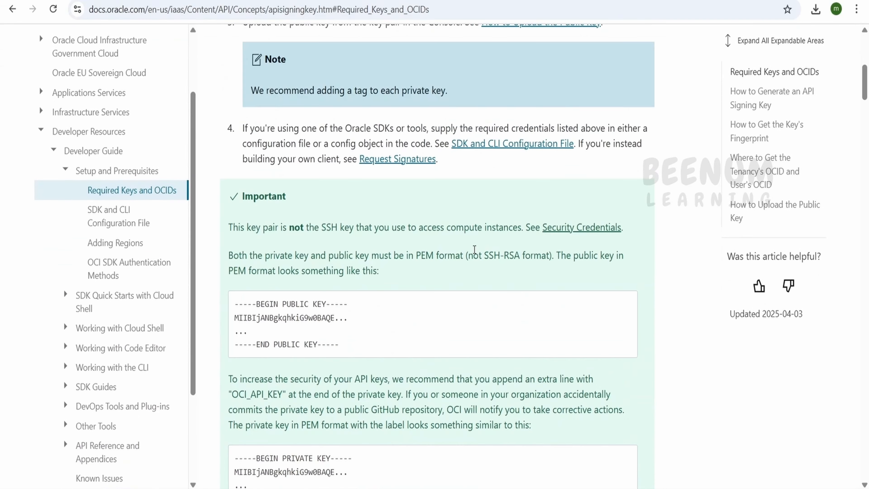
scroll(559, 190, "down", 15)
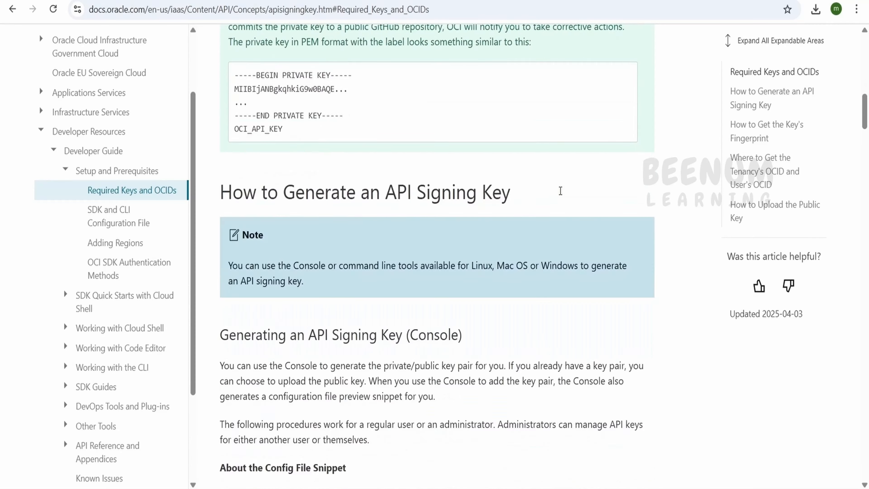
scroll(559, 190, "down", 10)
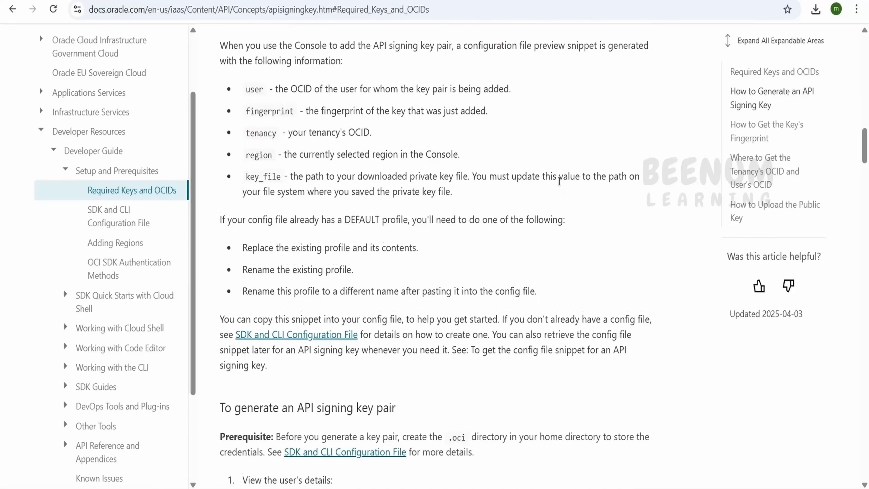
scroll(557, 188, "down", 2)
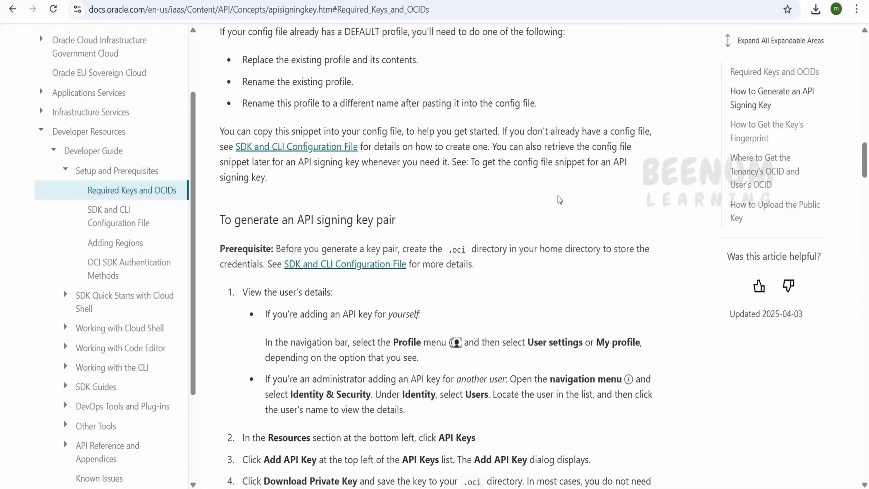
scroll(559, 200, "down", 12)
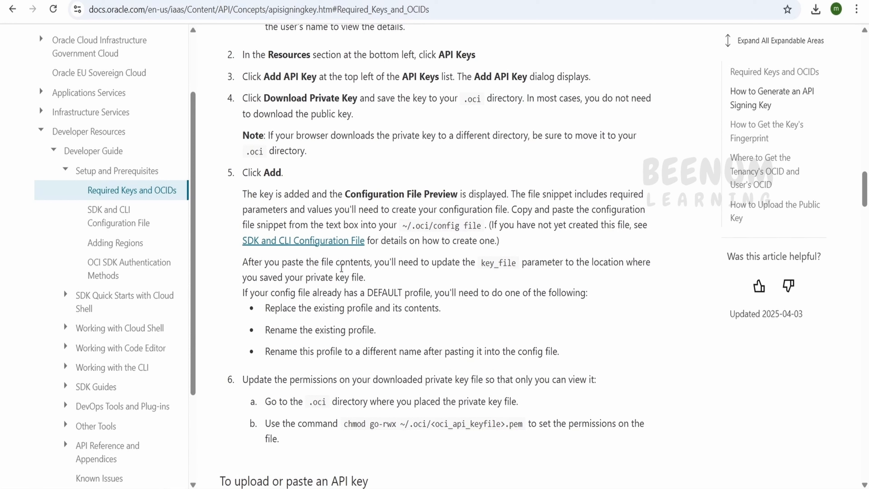
double_click(453, 221)
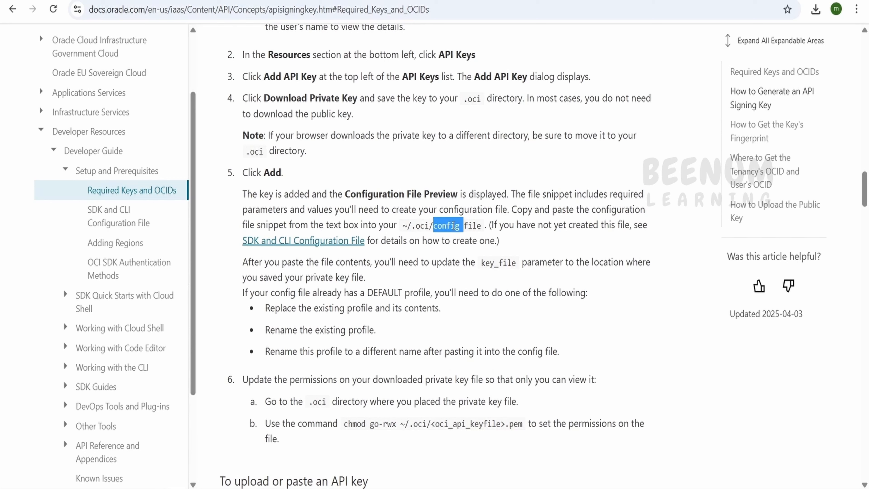
left_click_drag(402, 227, 484, 233)
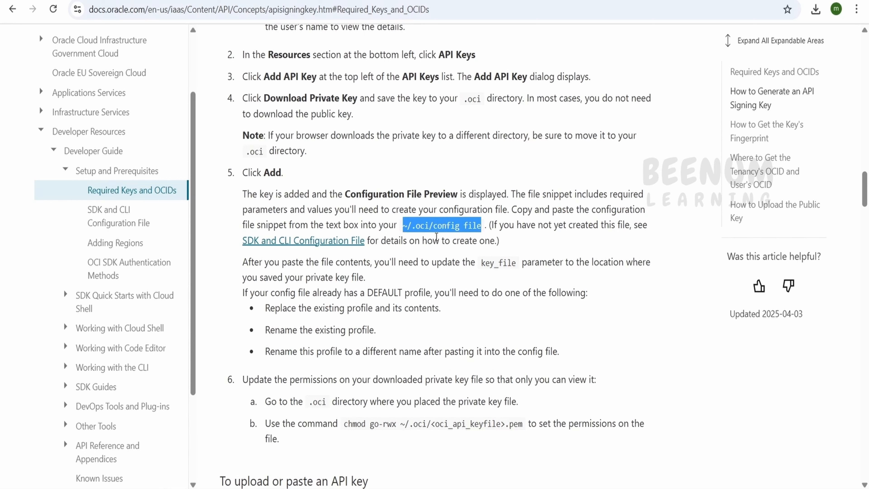
left_click(431, 233)
double_click(425, 227)
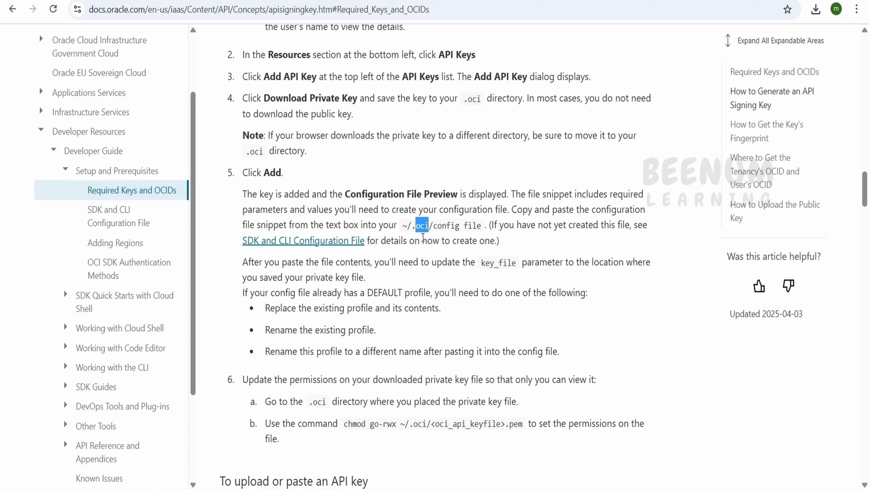
left_click(428, 233)
left_click_drag(404, 226, 481, 226)
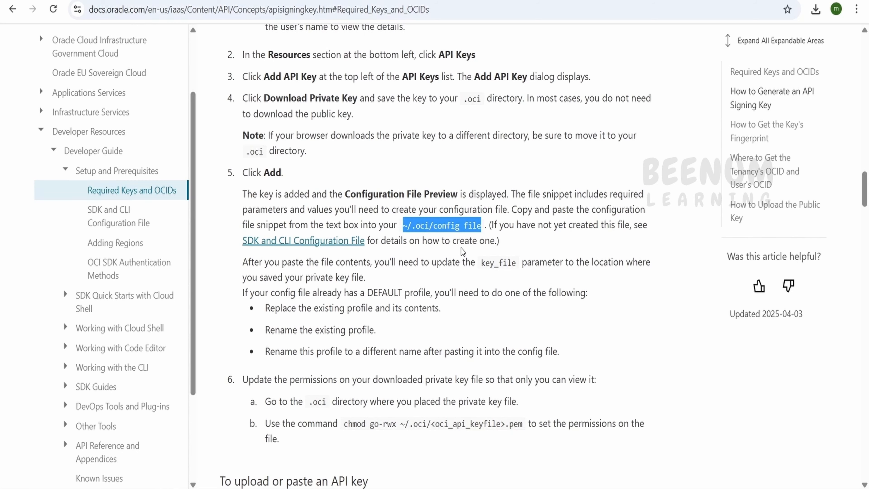
scroll(462, 252, "down", 10)
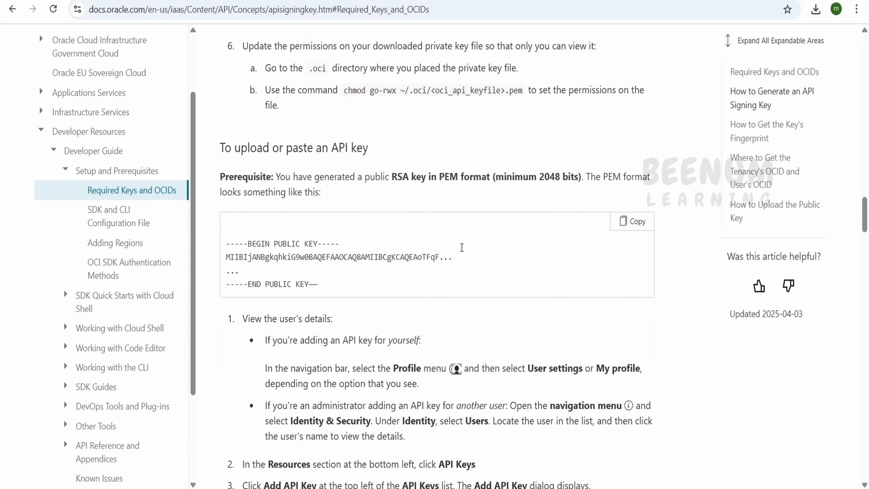
scroll(462, 249, "up", 4)
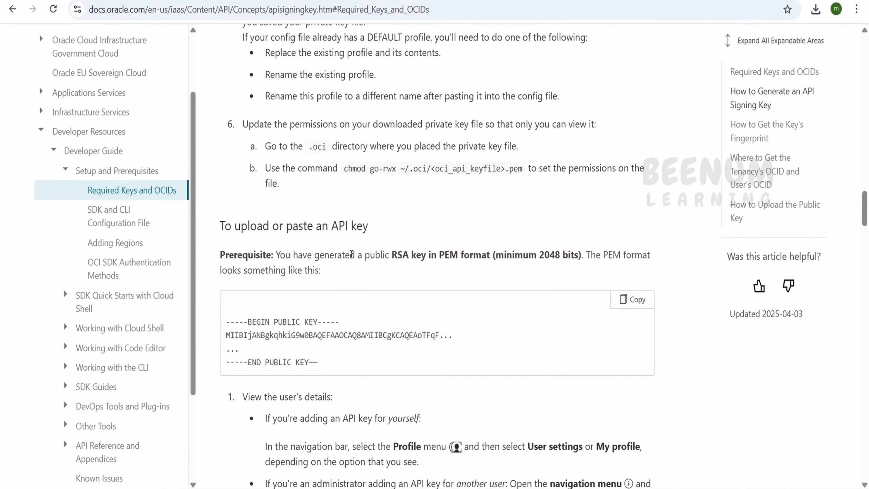
scroll(352, 254, "down", 10)
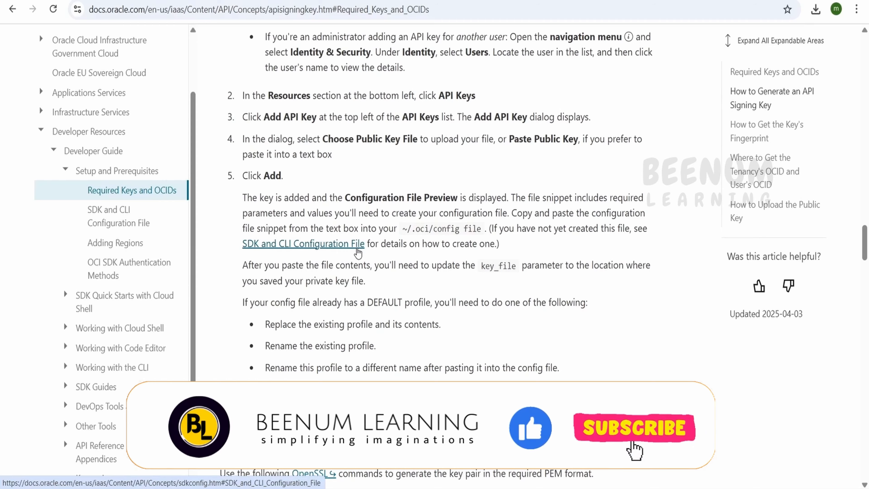
scroll(357, 253, "down", 5)
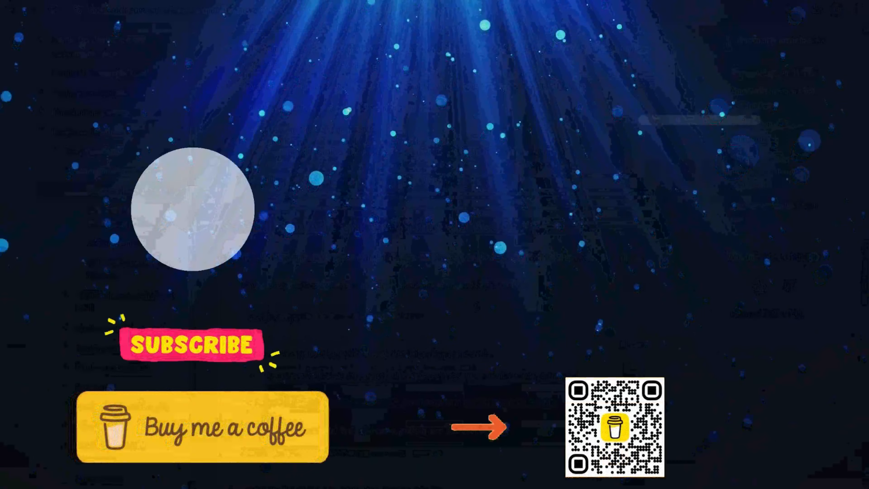